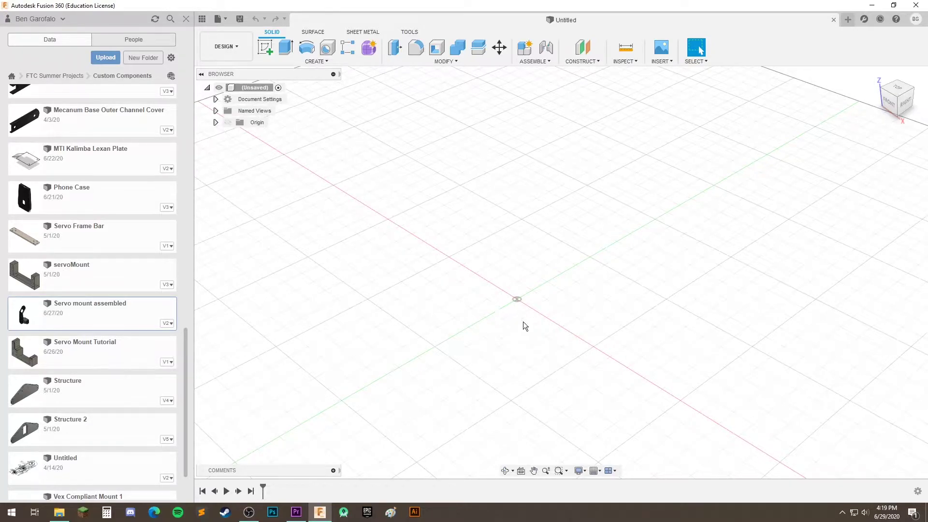
middle_click_drag(523, 321, 491, 297)
middle_click_drag(552, 300, 590, 301)
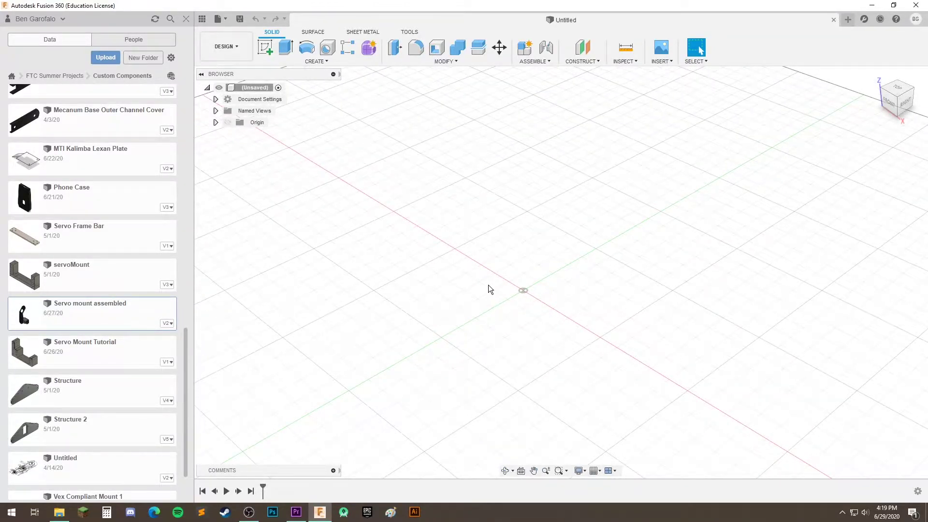
mouse_move(488, 286)
middle_mouse_down("shift")
mouse_move(582, 307)
mouse_move(540, 231)
middle_mouse_up("shift")
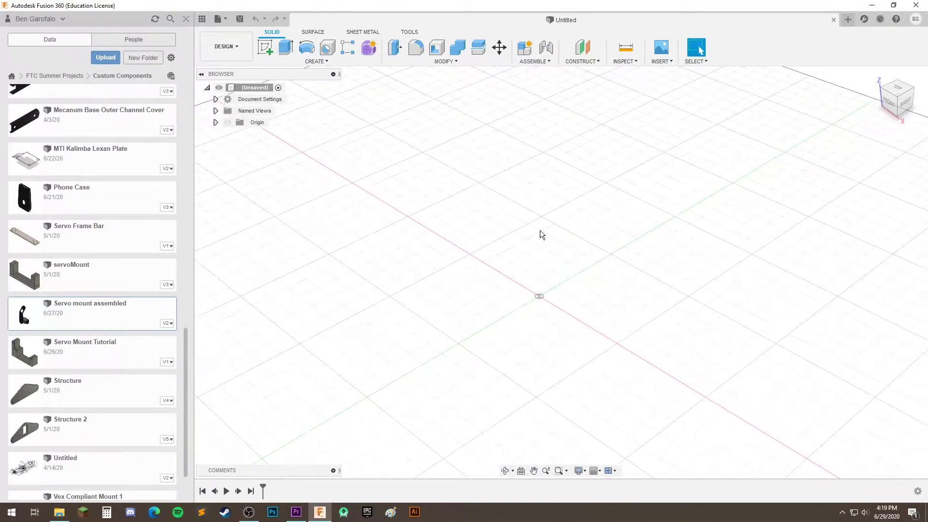
Save the empty design as Named in the Custom Components folder of FTC Summer Projects.
left_click(242, 21)
type("Named")
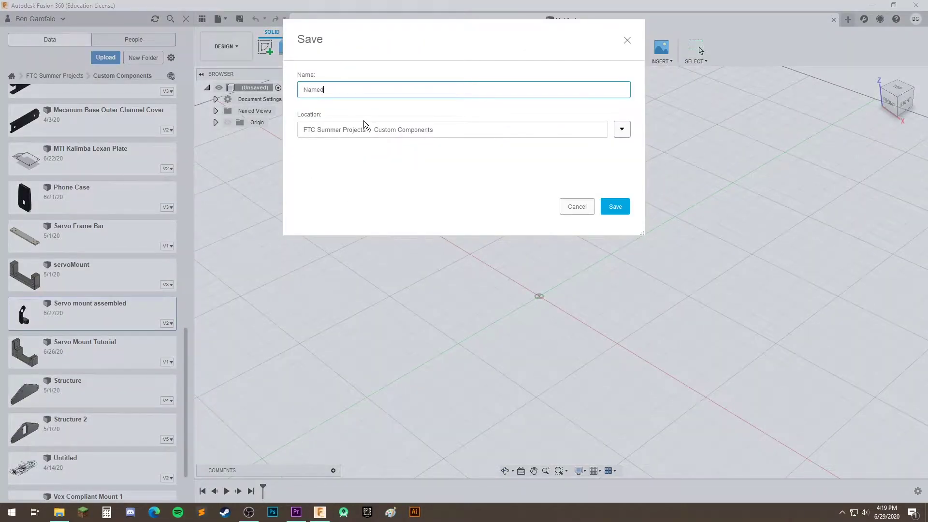
left_click(615, 207)
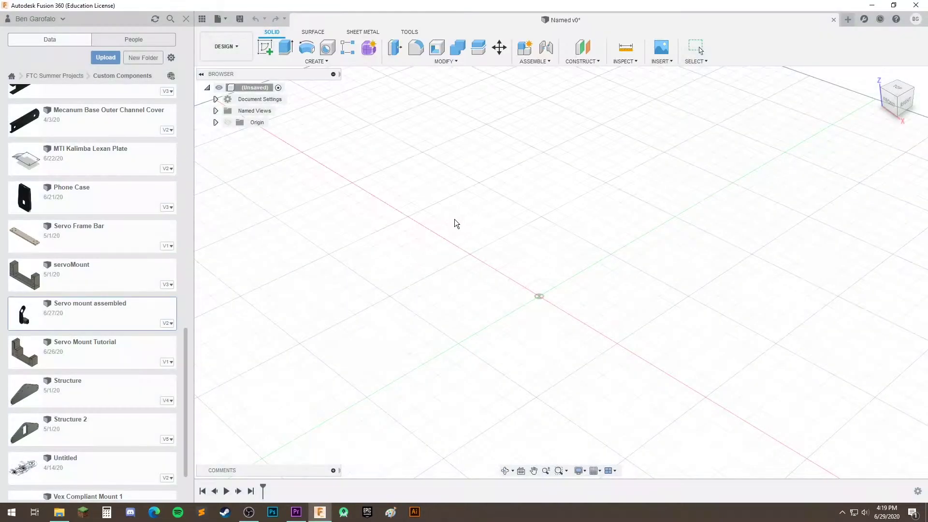
Insert the Servo Mount Tutorial component from the Custom Components folder into the design.
middle_click_drag(556, 352, 543, 321)
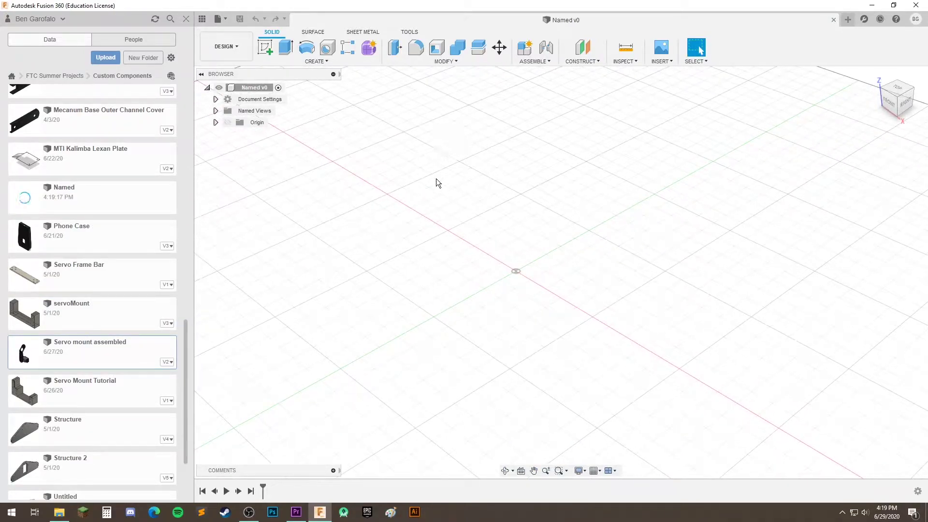
scroll(94, 338, "down", 2)
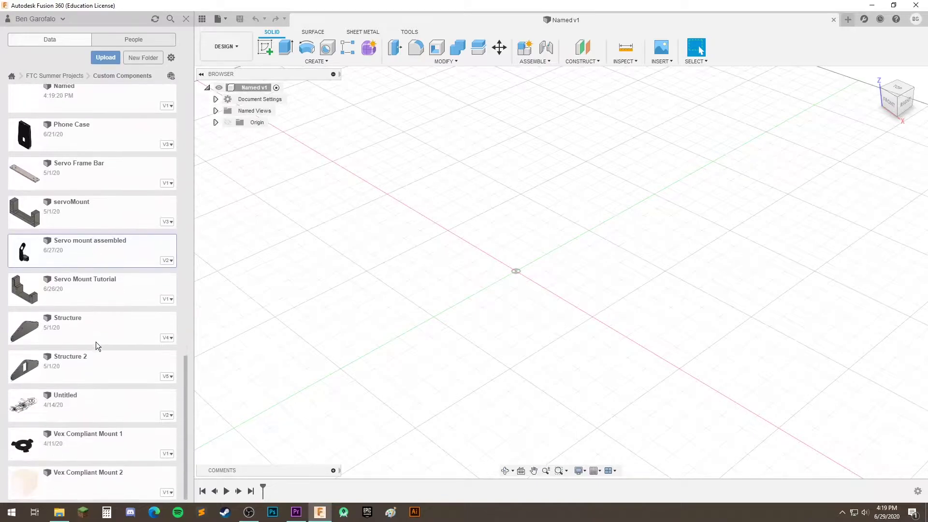
scroll(97, 346, "up", 6)
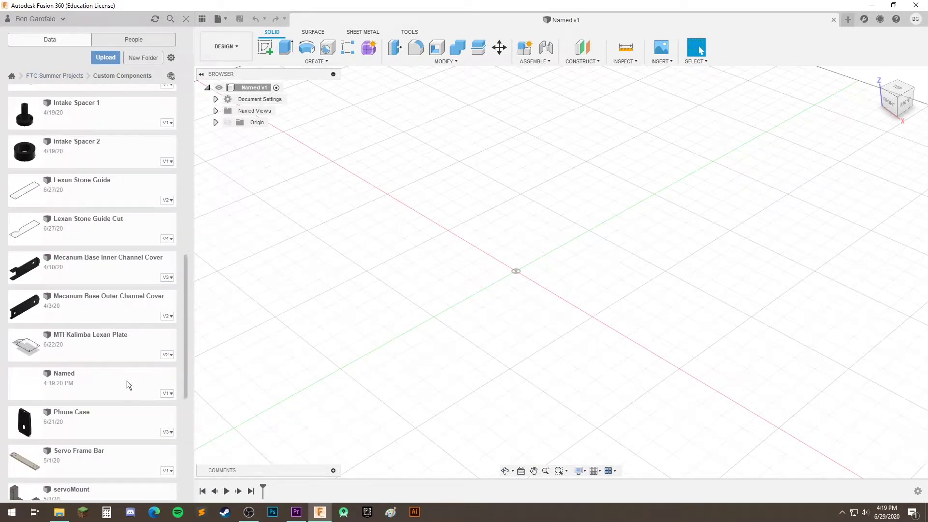
scroll(110, 338, "down", 6)
scroll(117, 382, "up", 4)
scroll(104, 428, "down", 1)
scroll(99, 416, "down", 2)
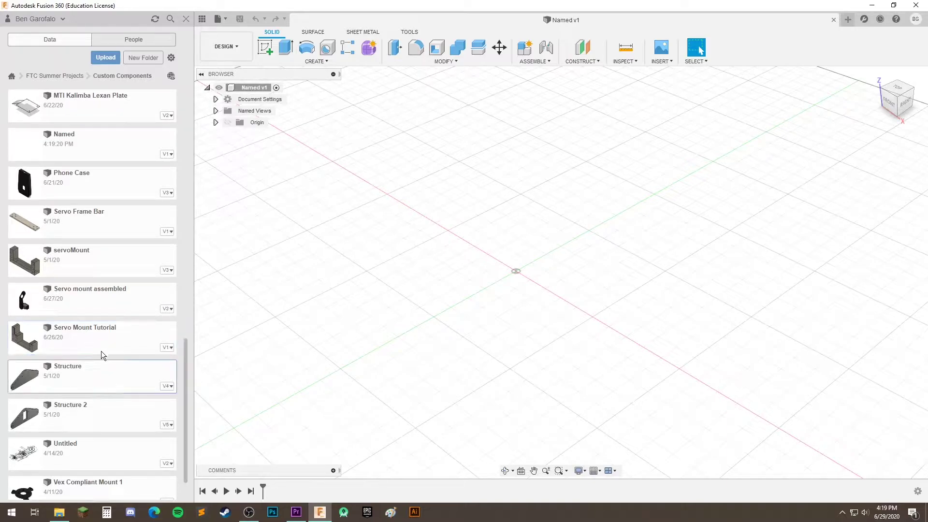
left_click_drag(86, 336, 563, 341)
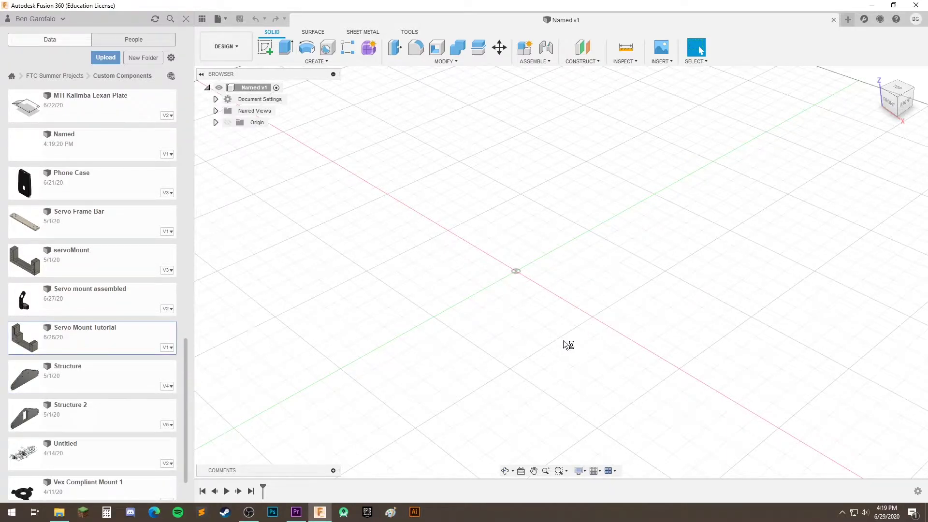
middle_click_drag(562, 362, 529, 338)
scroll(500, 335, "down", 3)
middle_click_drag(552, 290, 528, 310)
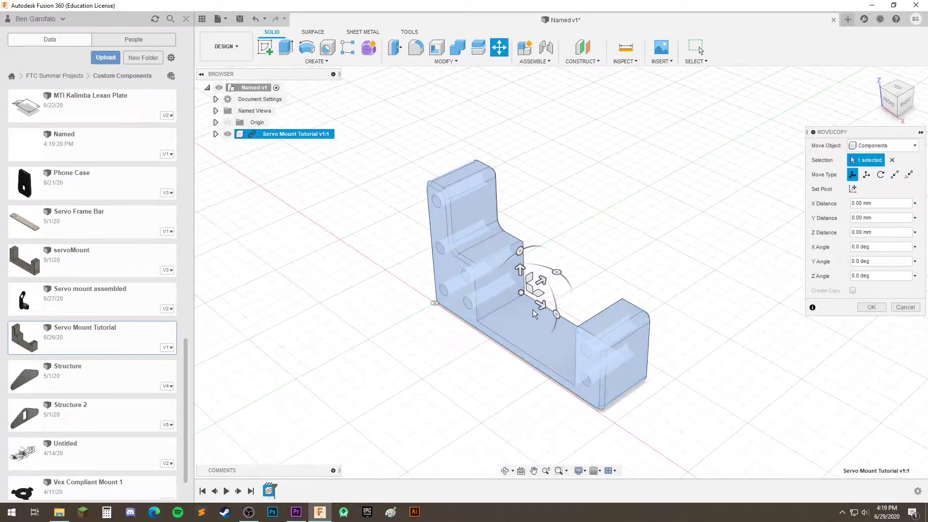
Nudge the inserted servo mount slightly freehand and accept its placement.
mouse_move(521, 293)
left_mouse_down()
mouse_move(509, 291)
mouse_move(521, 296)
left_mouse_up()
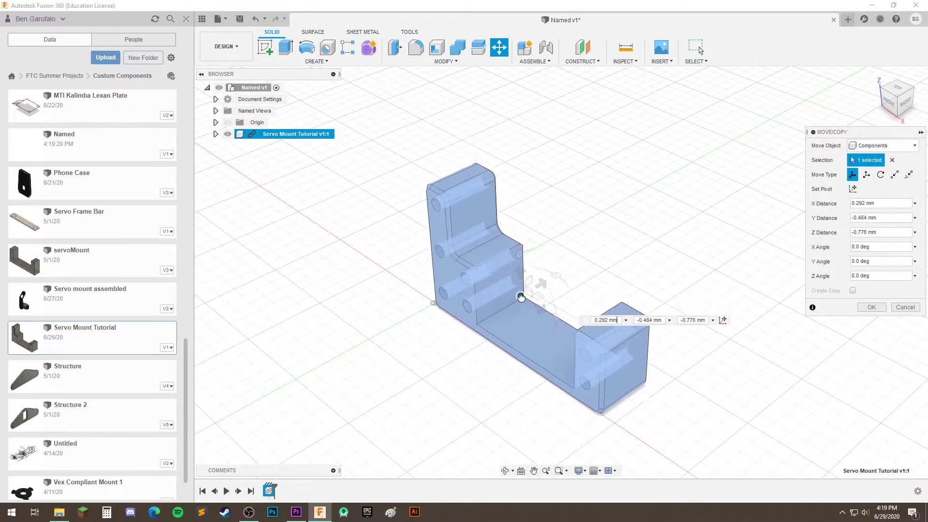
middle_click_drag(487, 361, 516, 349)
key("Return")
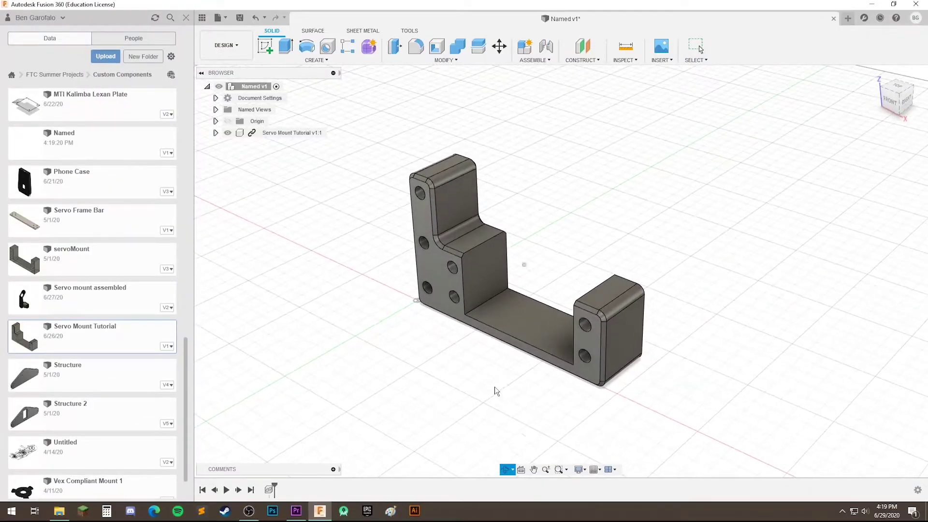
Open the Gobilda Components folder of FTC Summer Projects and find the goBILDA Servo dated 6/22/20.
left_click_drag(497, 391, 563, 383)
key("Escape")
scroll(118, 303, "up", 3)
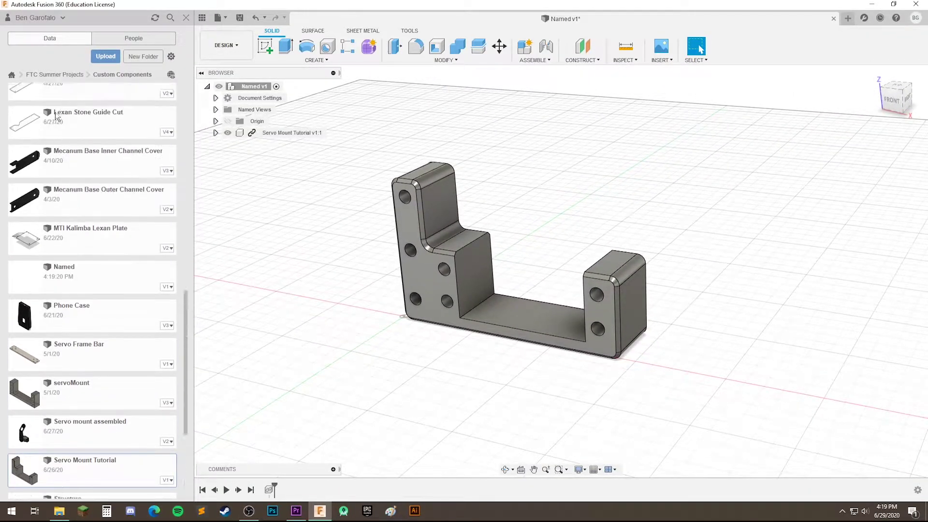
left_click(40, 74)
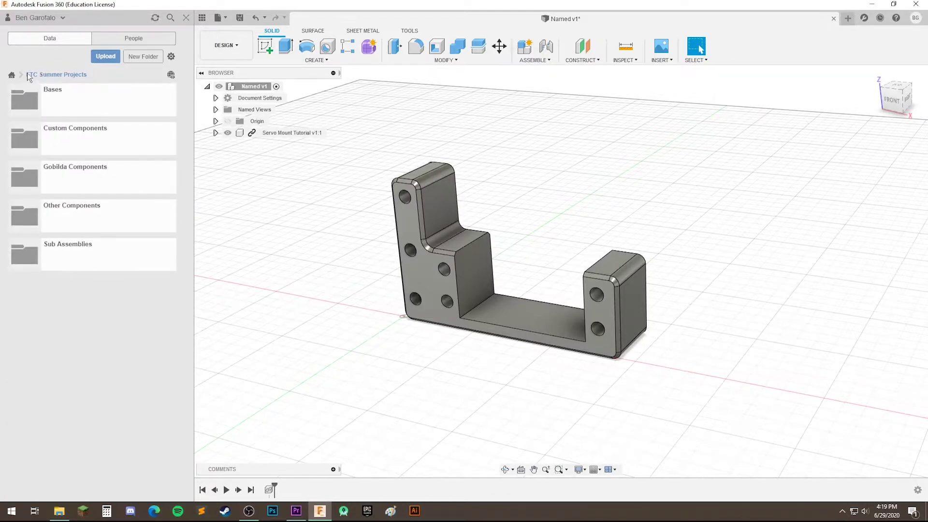
left_click(27, 75)
left_click(56, 108)
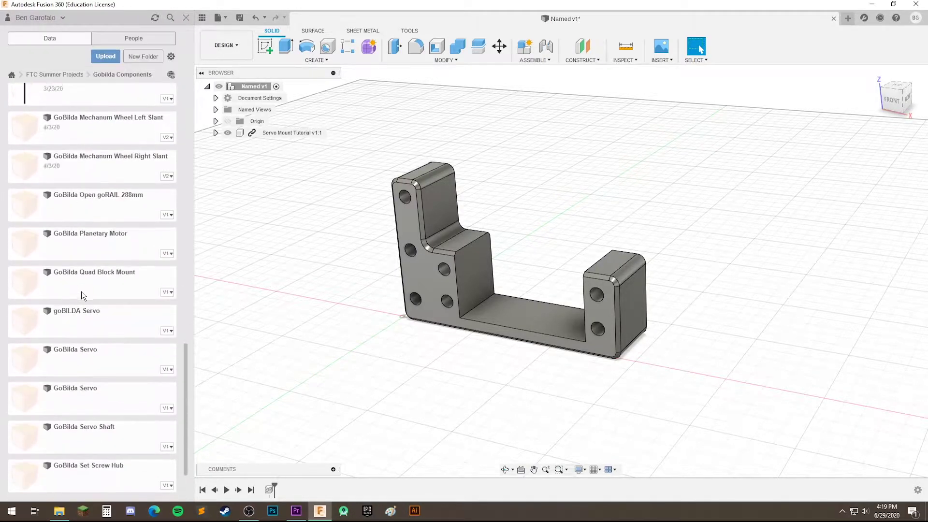
scroll(89, 262, "down", 1)
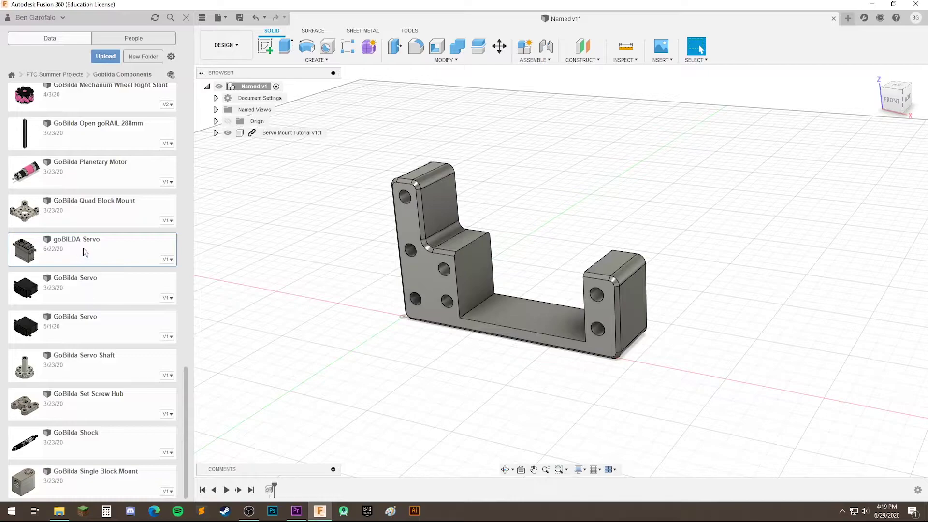
Insert the goBILDA Servo in front of the servo mount and accept its placement without any offset.
left_click_drag(84, 251, 418, 424)
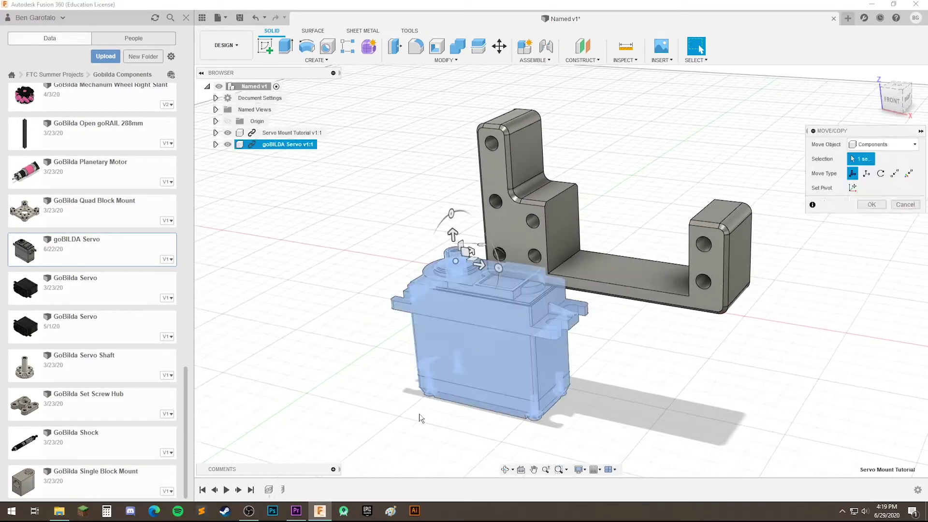
middle_click_drag(603, 396, 529, 293, "shift")
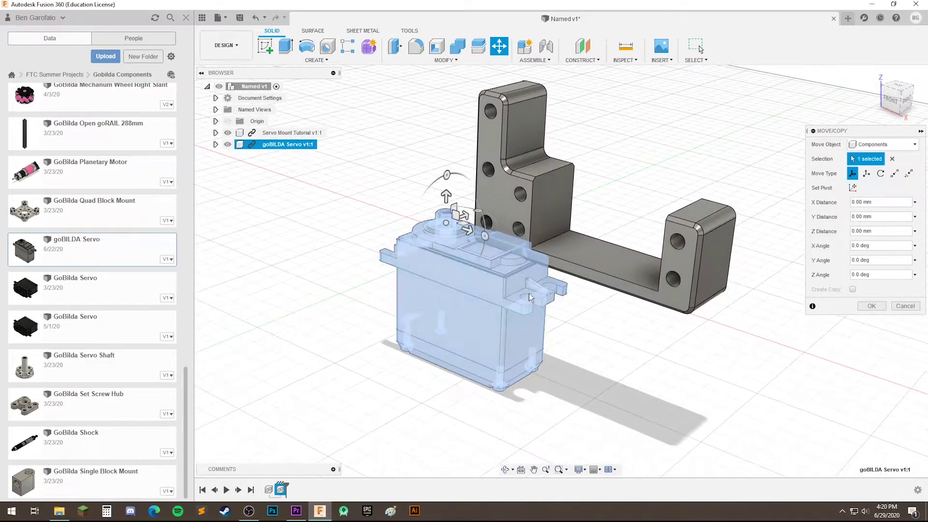
scroll(541, 340, "up", 5)
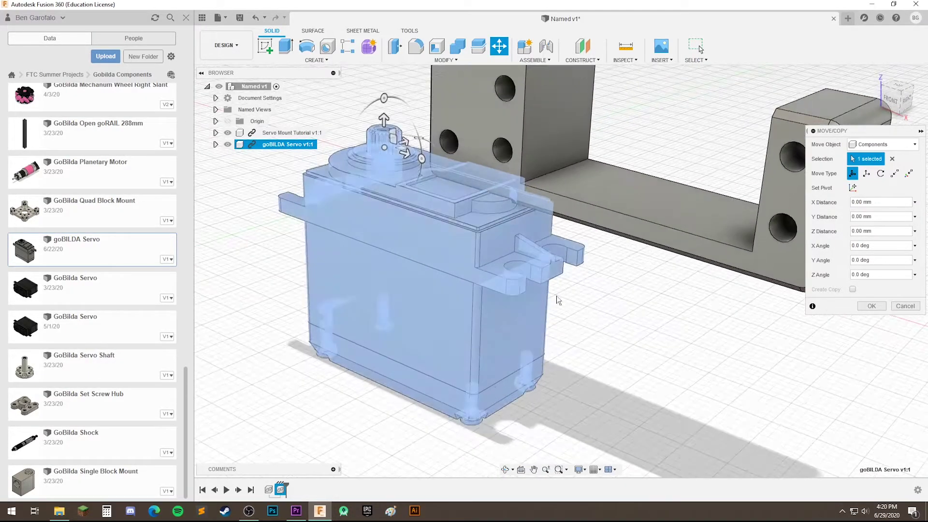
mouse_move(569, 345)
middle_mouse_down("shift")
mouse_move(559, 342)
mouse_move(575, 379)
mouse_move(570, 357)
middle_mouse_up("shift")
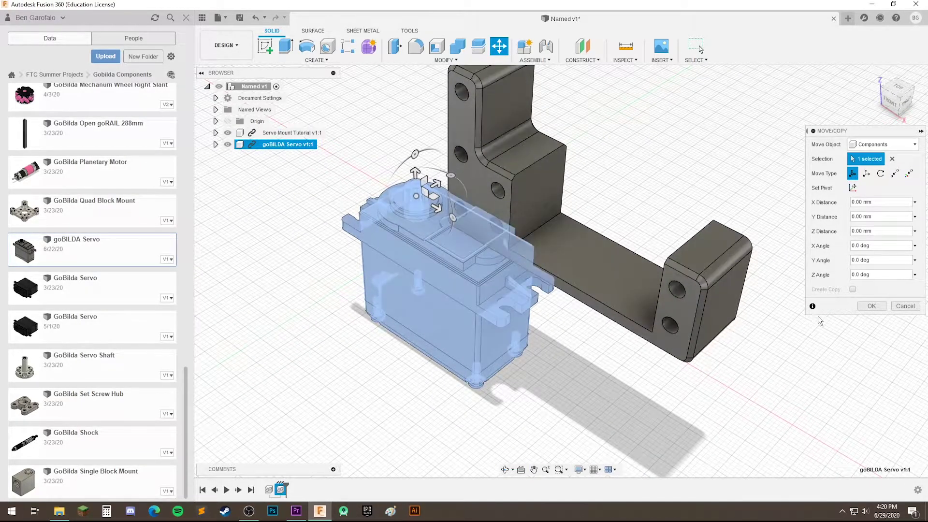
left_click(870, 306)
Start a joint and set its first origin at the centre of an open screw slot on the underside of the servo's mounting ear.
scroll(594, 353, "down", 1)
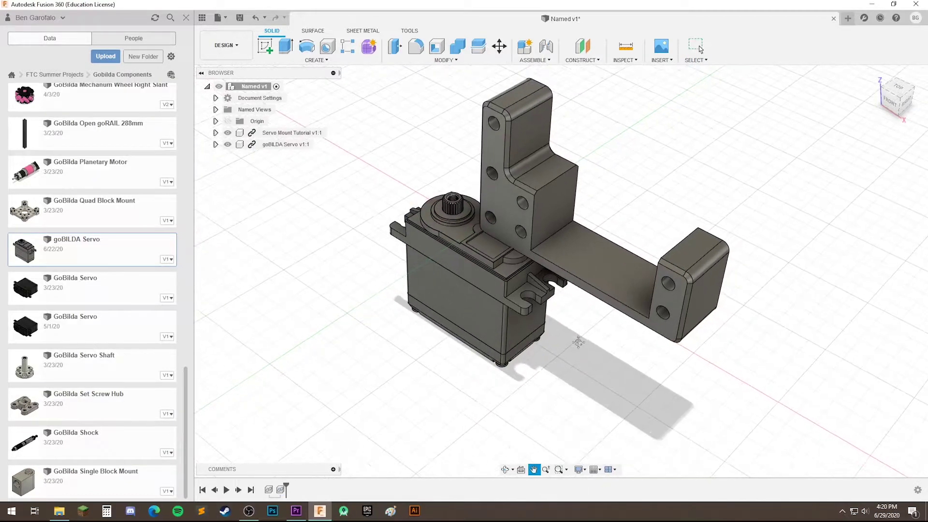
scroll(595, 346, "up", 3)
middle_click_drag(596, 339, 582, 322)
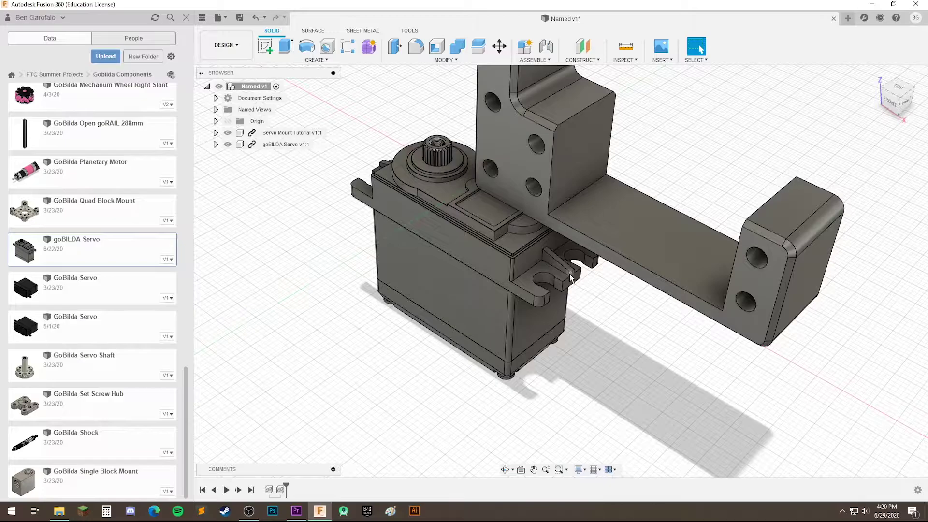
middle_click_drag(570, 274, 625, 329, "shift")
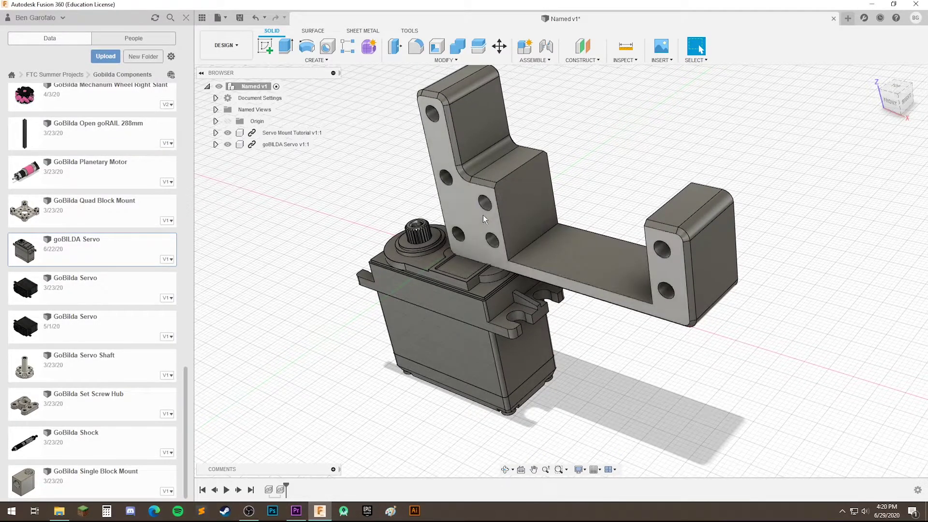
middle_click_drag(540, 332, 601, 377)
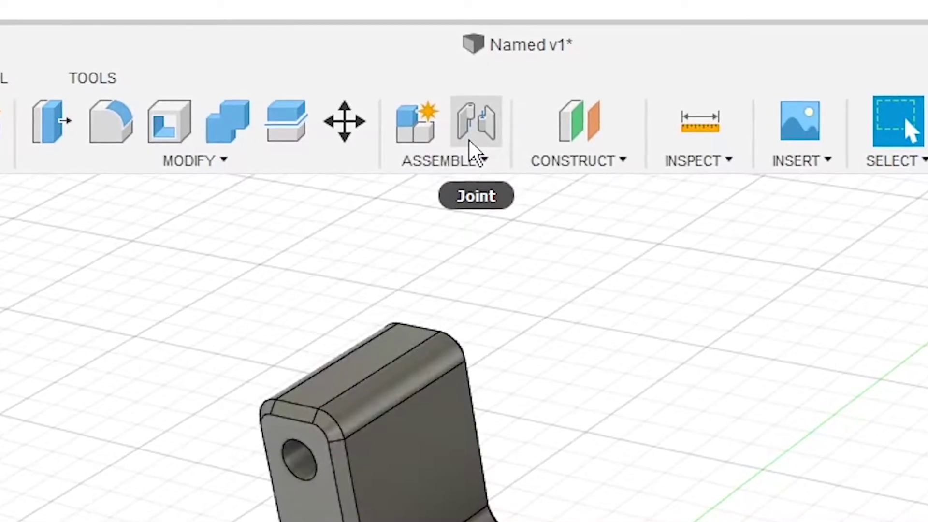
left_click(470, 140)
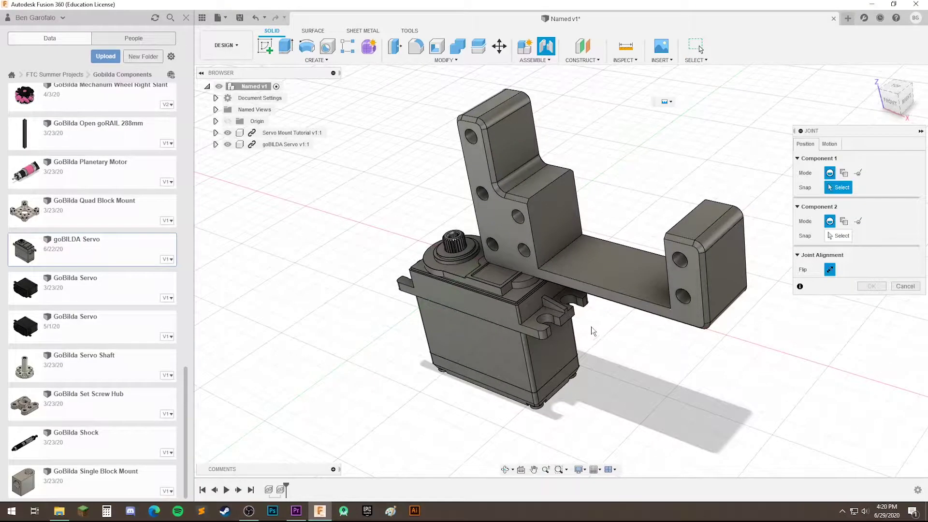
scroll(594, 332, "up", 4)
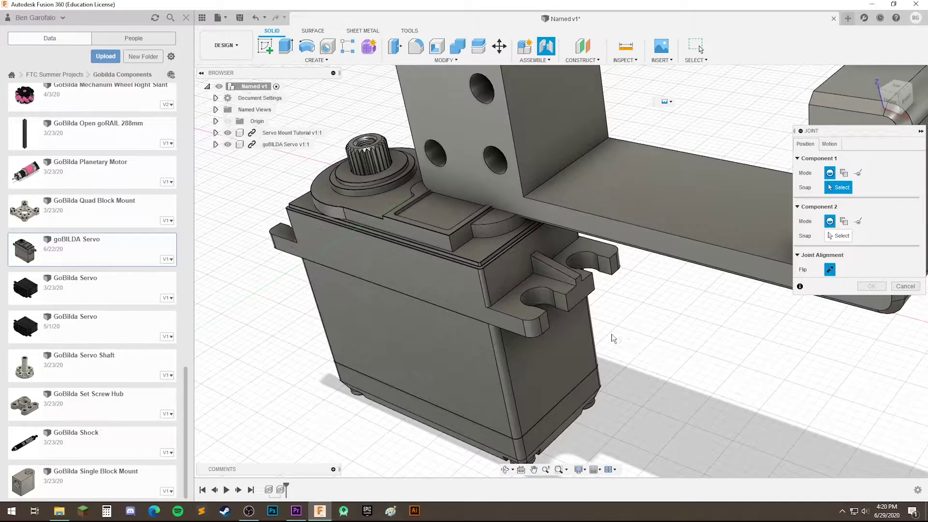
middle_click_drag(613, 338, 575, 261, "shift")
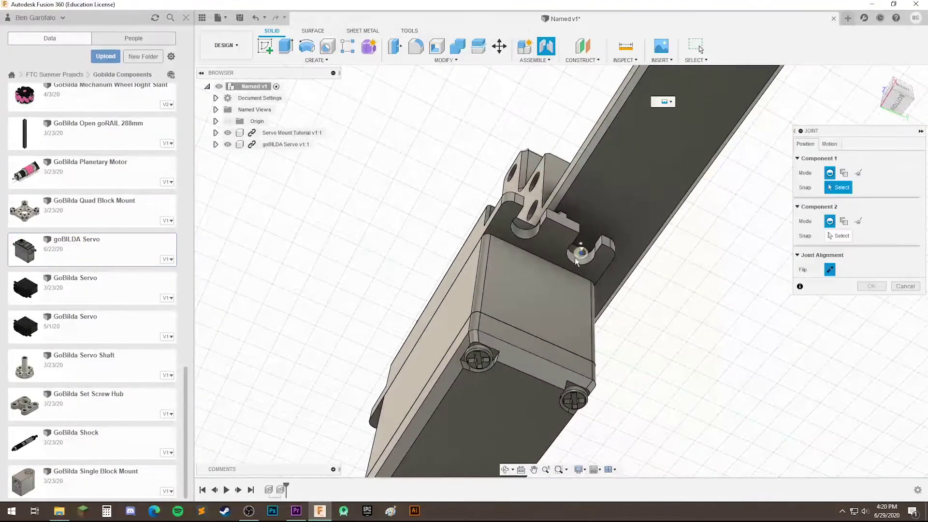
scroll(526, 326, "up", 5)
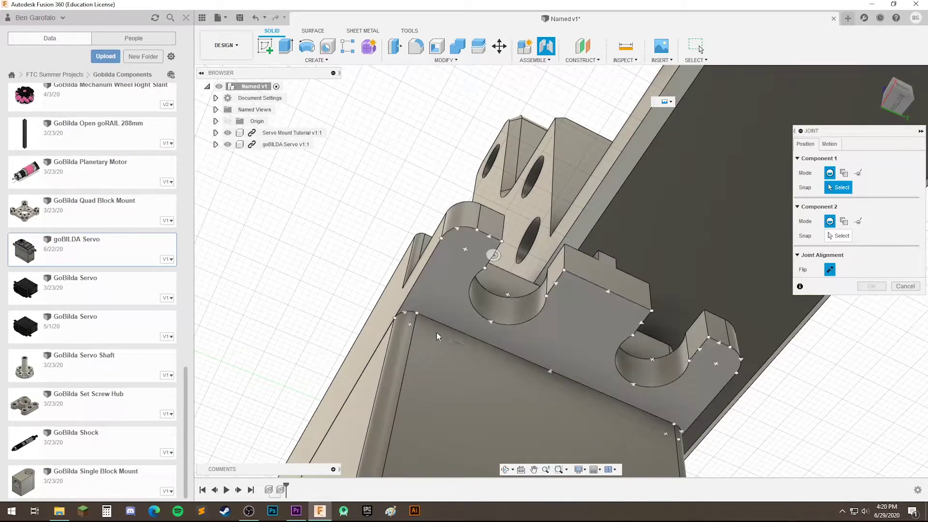
scroll(655, 374, "up", 5)
scroll(655, 374, "down", 3)
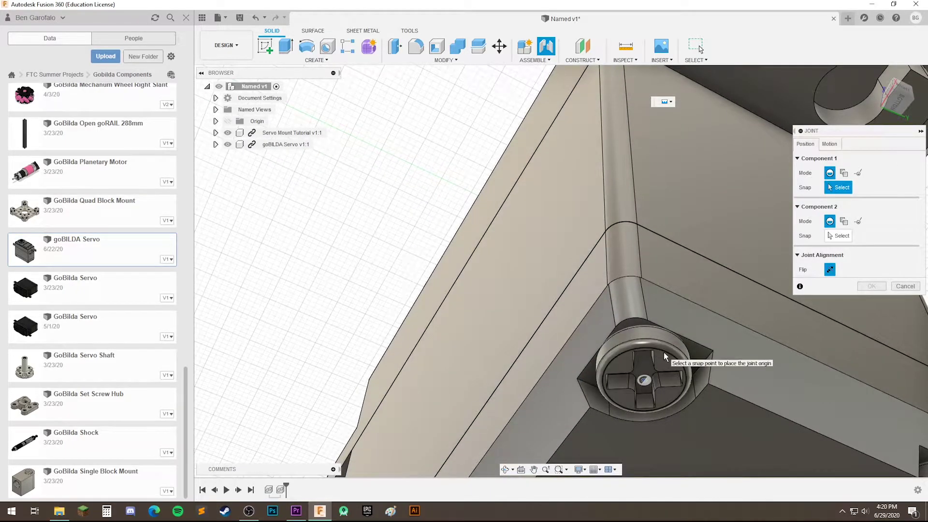
middle_click_drag(673, 266, 499, 392)
middle_click_drag(521, 277, 628, 319)
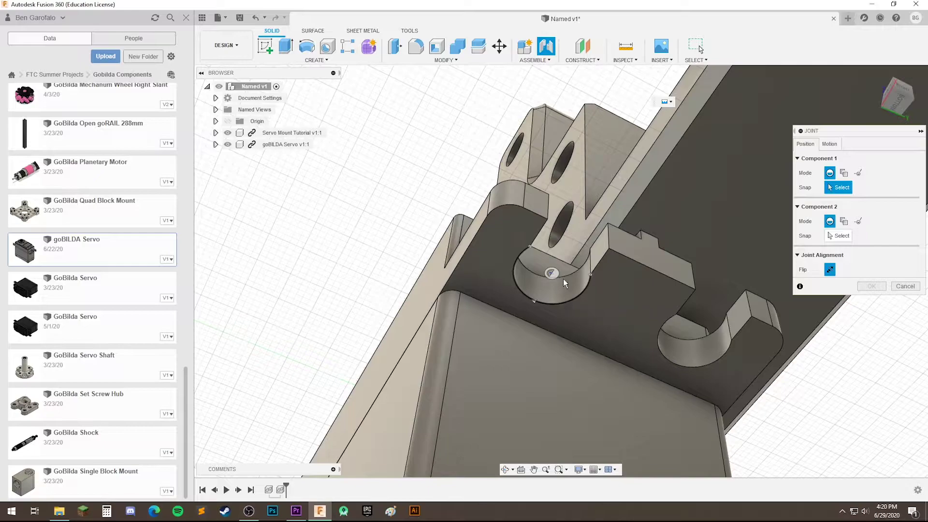
left_click(558, 303)
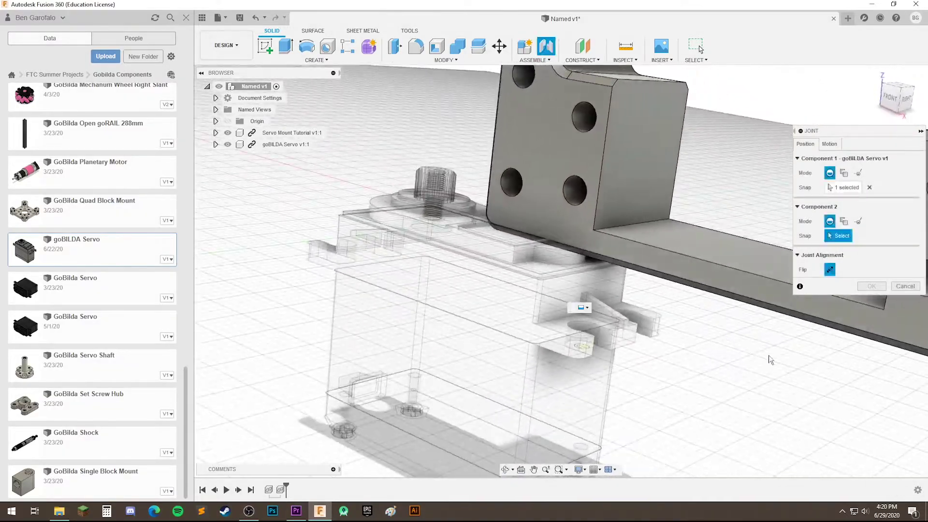
Set the joint's second origin at the centre of the lower hole on the front face of the mount's short post.
scroll(770, 360, "down", 2)
middle_click_drag(771, 360, 572, 380)
scroll(754, 313, "up", 4)
middle_click_drag(779, 343, 707, 330)
scroll(620, 290, "down", 2)
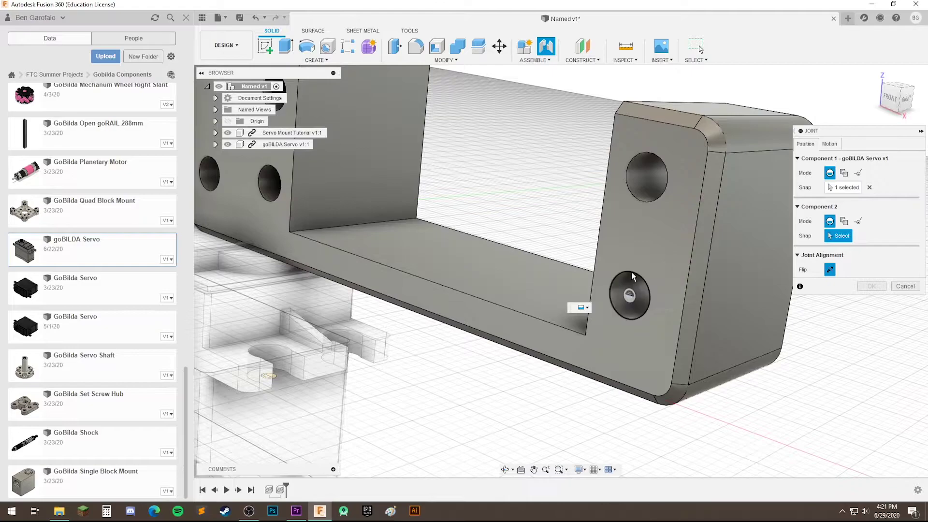
left_click(632, 272)
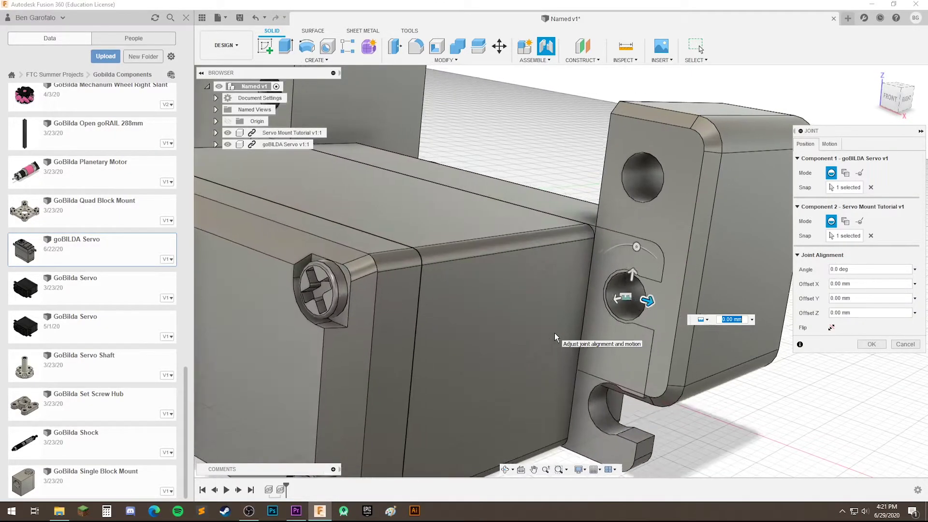
Flip the servo over the joint origin so its output shaft faces outward from the front of the mount.
left_click(831, 328)
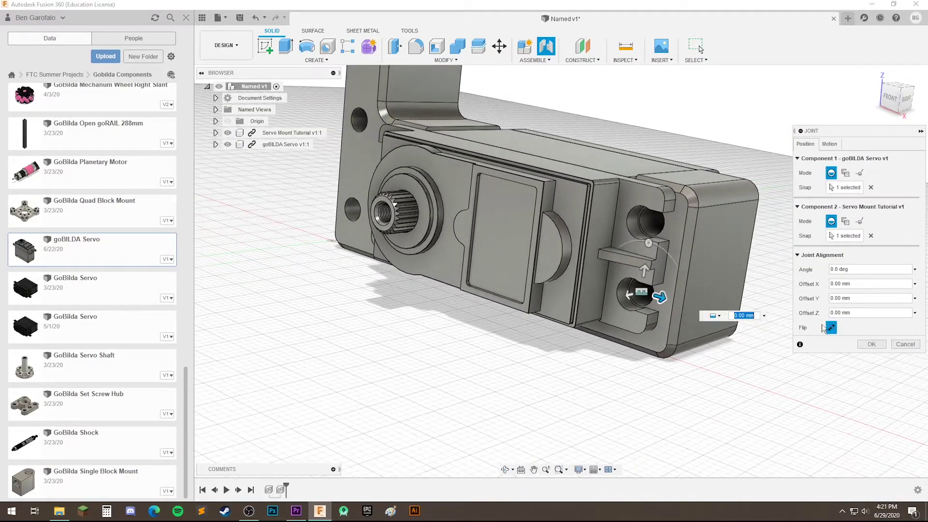
left_click(831, 329)
mouse_move(623, 381)
middle_mouse_down("shift")
mouse_move(670, 408)
mouse_move(636, 385)
middle_mouse_up("shift")
middle_click_drag(696, 390, 654, 377)
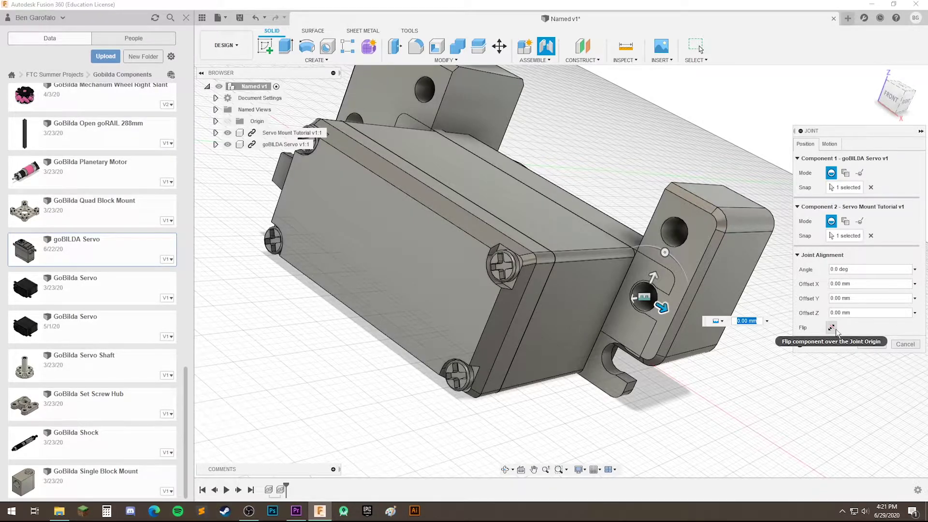
left_click(832, 329)
middle_click_drag(535, 354, 566, 359, "shift")
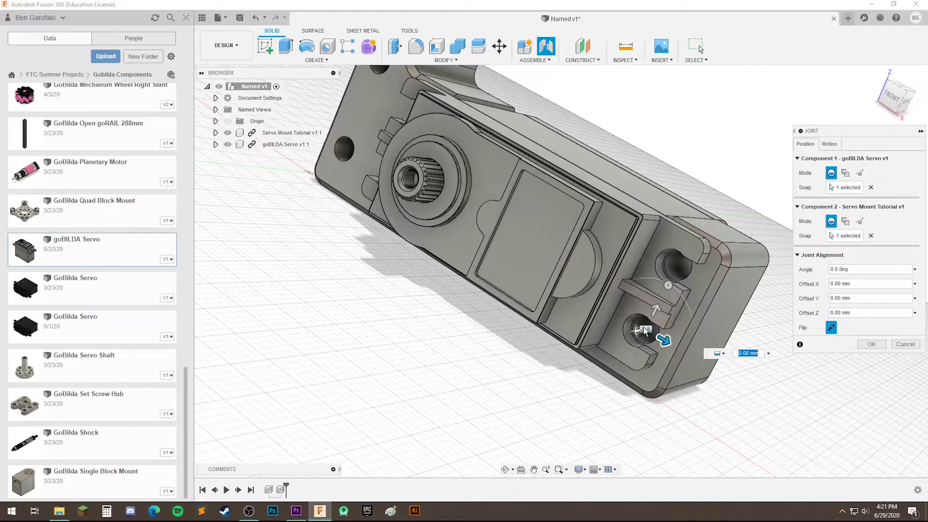
Try the Revolute motion type on the servo joint, but keep it Rigid and create the joint to the mount.
left_click(830, 145)
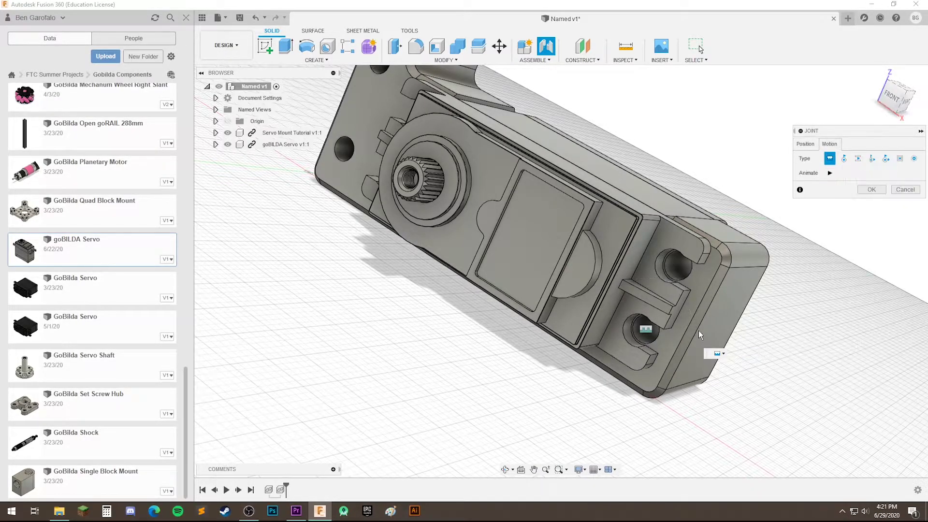
middle_click_drag(834, 319, 805, 334)
scroll(613, 345, "down", 1)
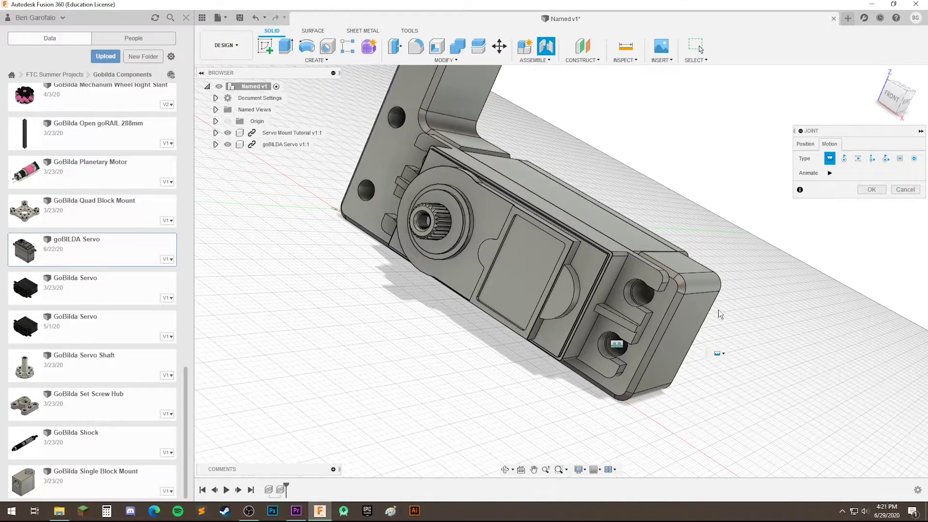
scroll(772, 199, "up", 1)
middle_click_drag(769, 286, 815, 205)
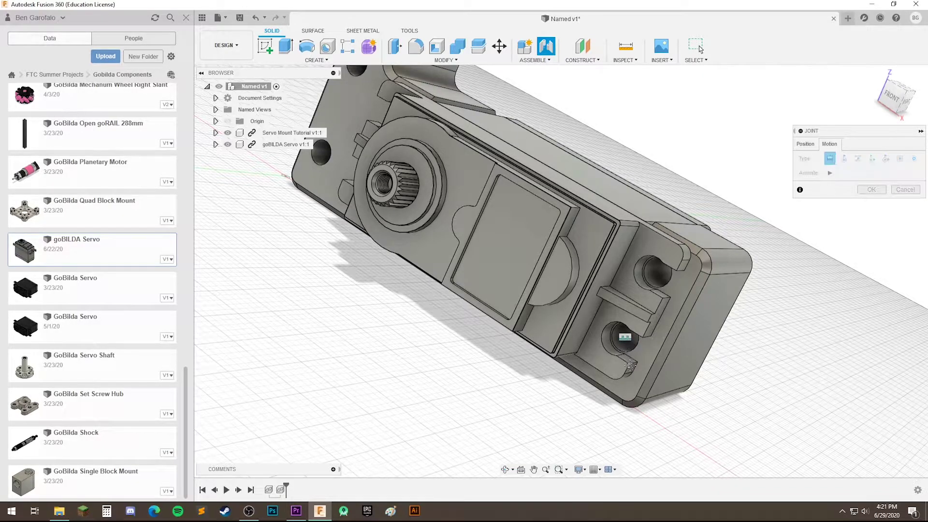
middle_click_drag(629, 341, 638, 367)
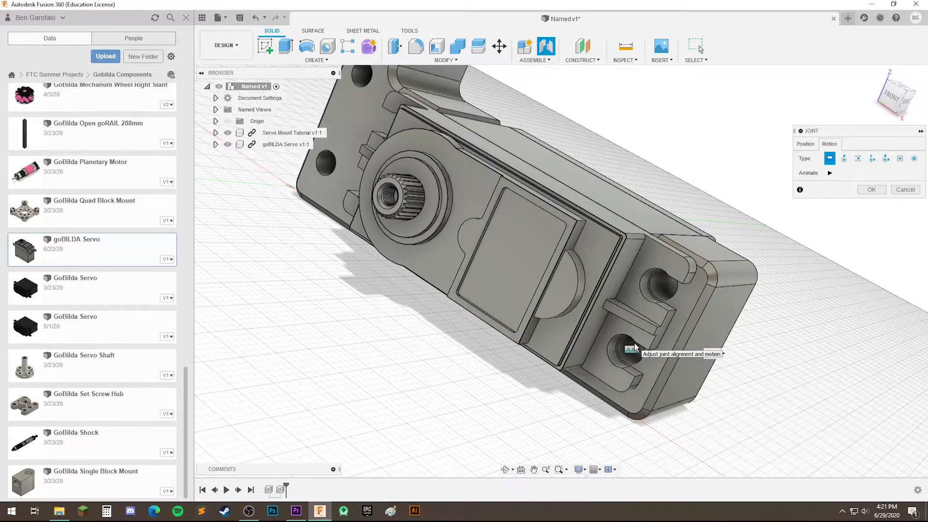
left_click(843, 159)
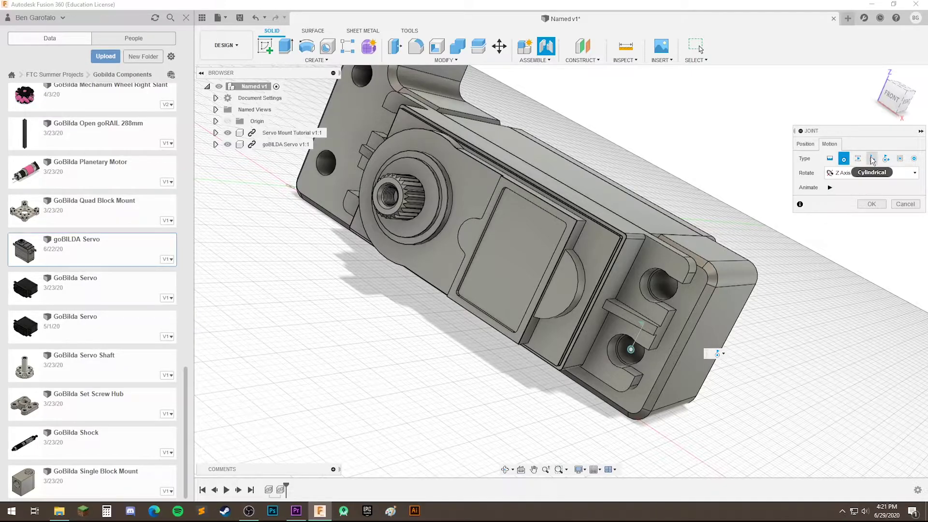
left_click(871, 203)
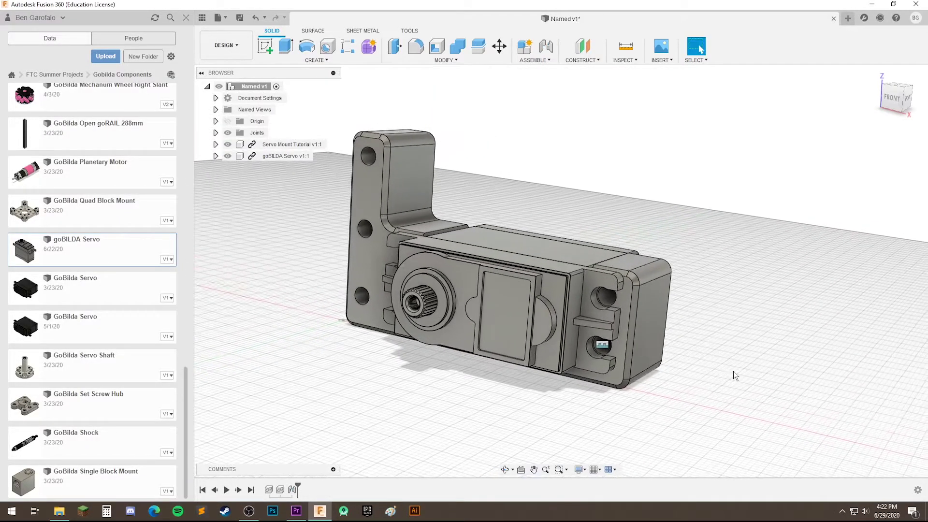
Insert the Auto Claw Arm from the Custom Components folder of FTC Summer Projects and accept its placement.
left_click(40, 76)
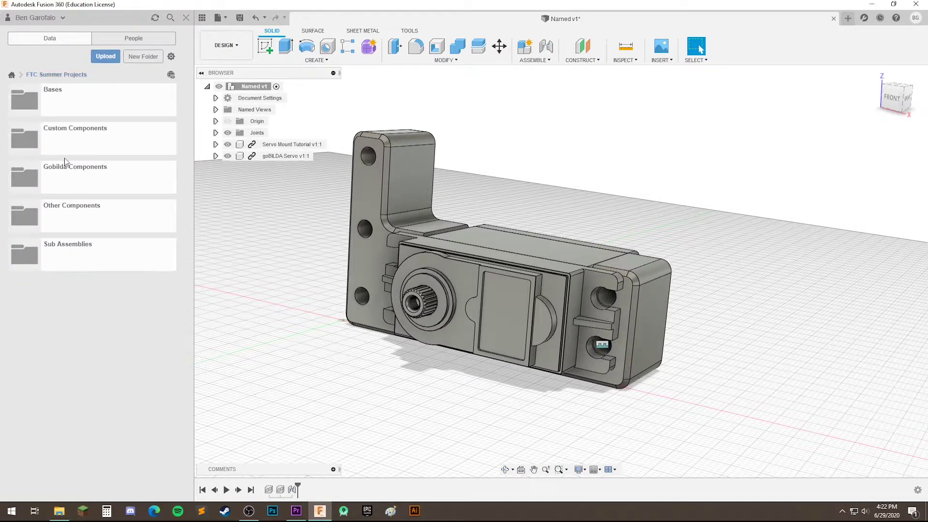
left_click(106, 134)
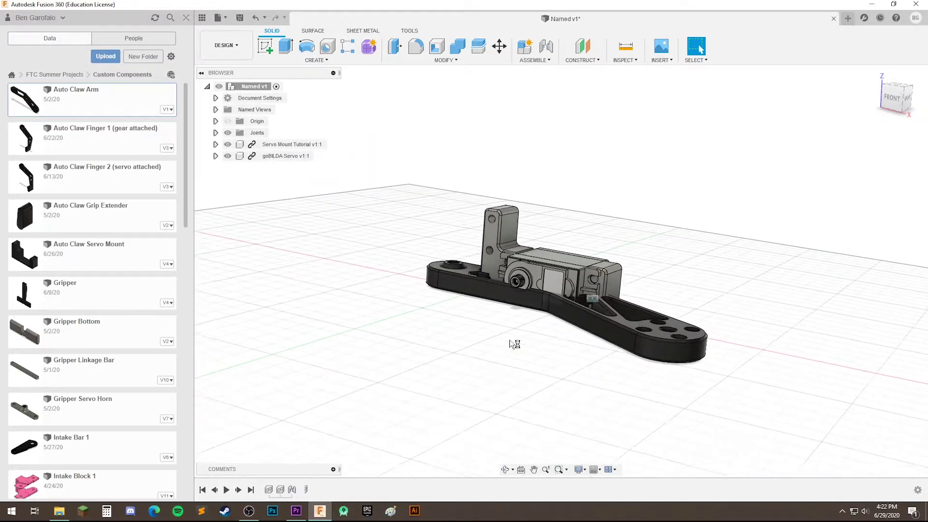
key("Return")
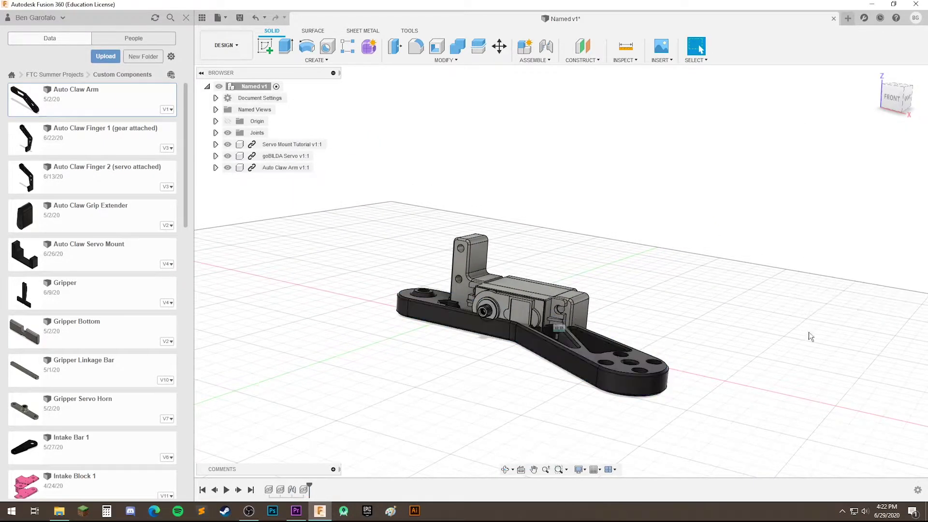
Start a joint from the central hole in the claw arm's five-hole end to the centre of the servo's output shaft.
middle_click_drag(809, 332, 708, 363, "shift")
scroll(579, 355, "up", 2)
middle_click_drag(578, 355, 575, 340)
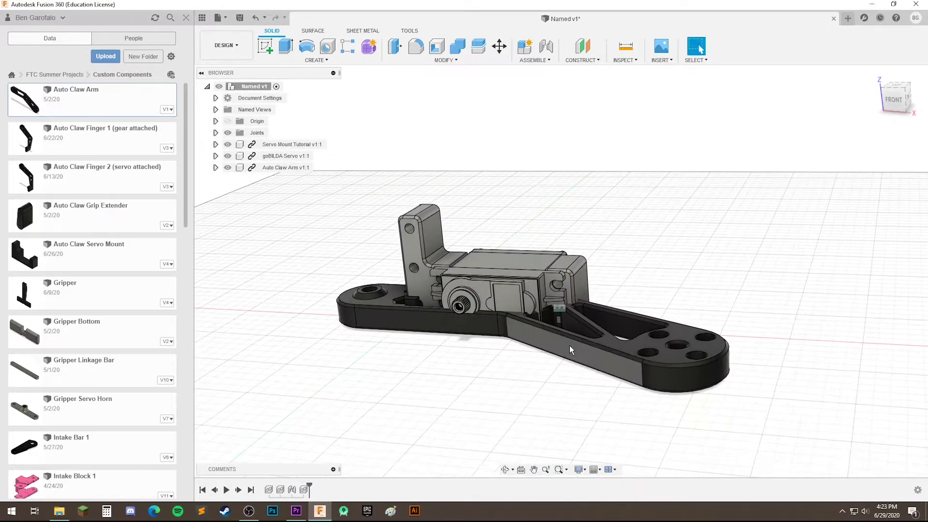
key("j")
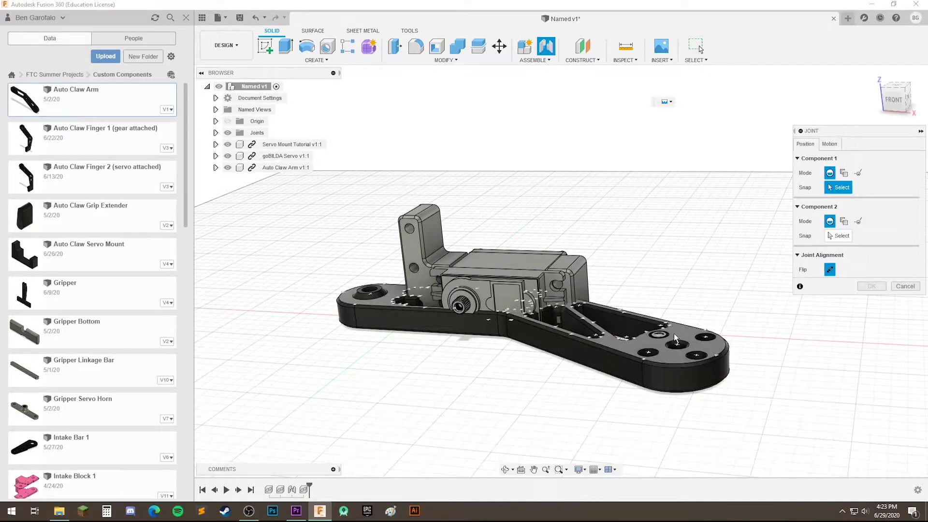
middle_click_drag(708, 337, 705, 386, "shift")
scroll(671, 396, "up", 5)
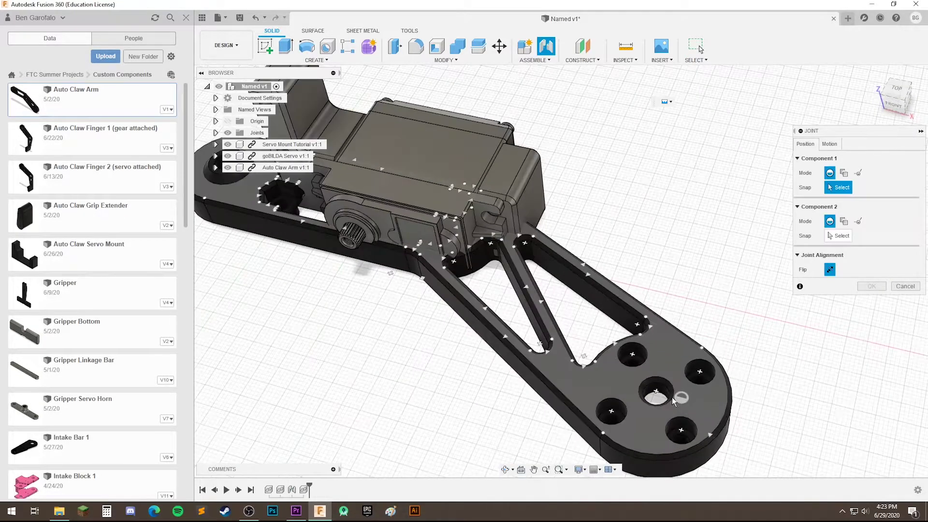
left_click(658, 378)
scroll(476, 313, "down", 5)
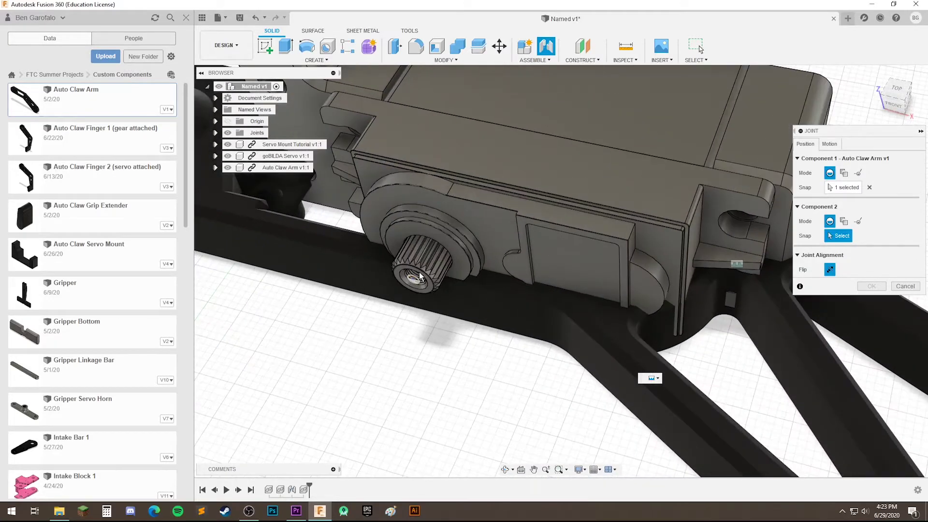
left_click(422, 276)
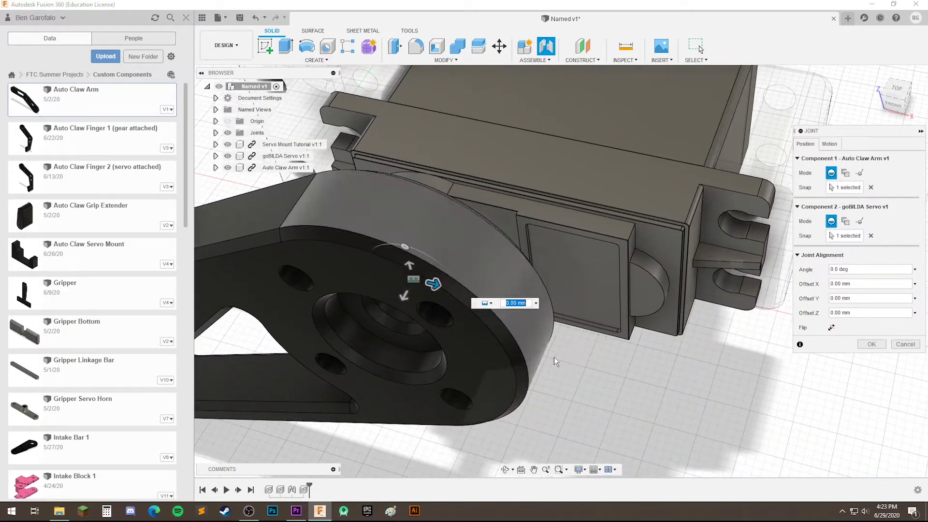
Offset the claw arm -3 mm along Z so that it seats on the servo's splined shaft.
middle_click_drag(554, 357, 517, 342, "shift")
left_click_drag(485, 266, 501, 261)
middle_click_drag(510, 277, 526, 297, "shift")
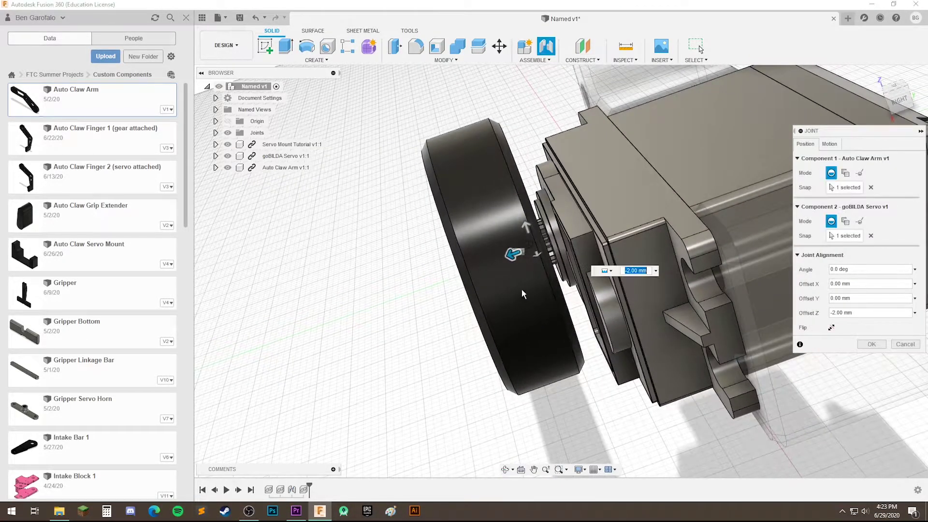
left_click_drag(514, 253, 520, 251)
middle_click_drag(474, 374, 555, 384, "shift")
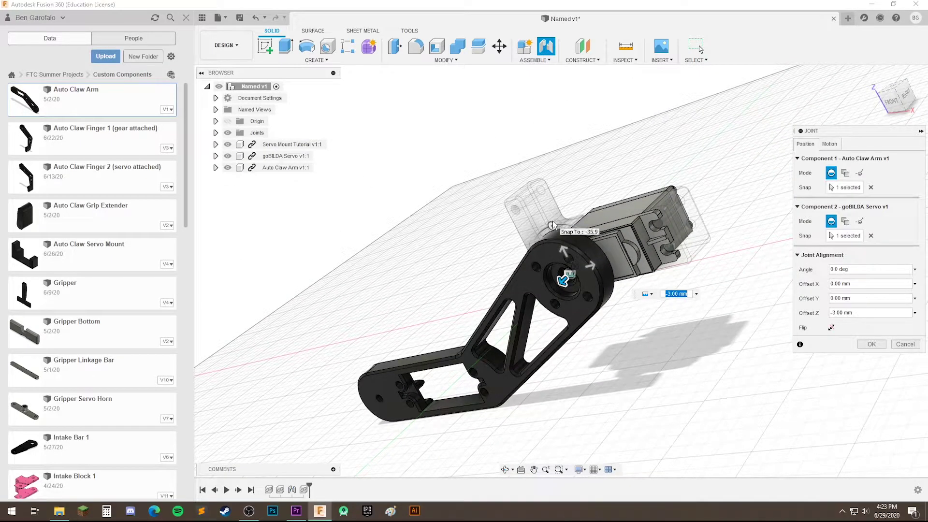
Rotate the claw arm about the servo shaft to a joint angle of -115 degrees so it points upward.
middle_click_drag(689, 372, 694, 350, "shift")
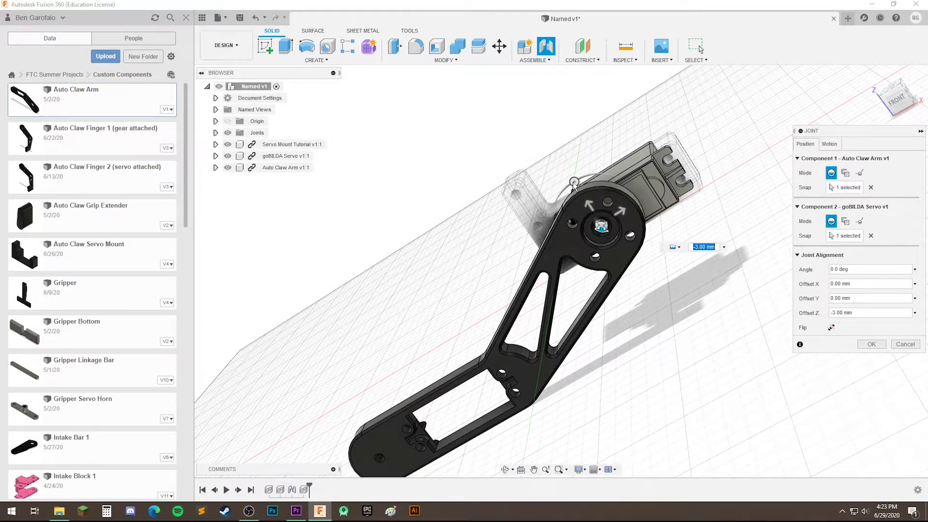
left_click_drag(575, 184, 669, 210)
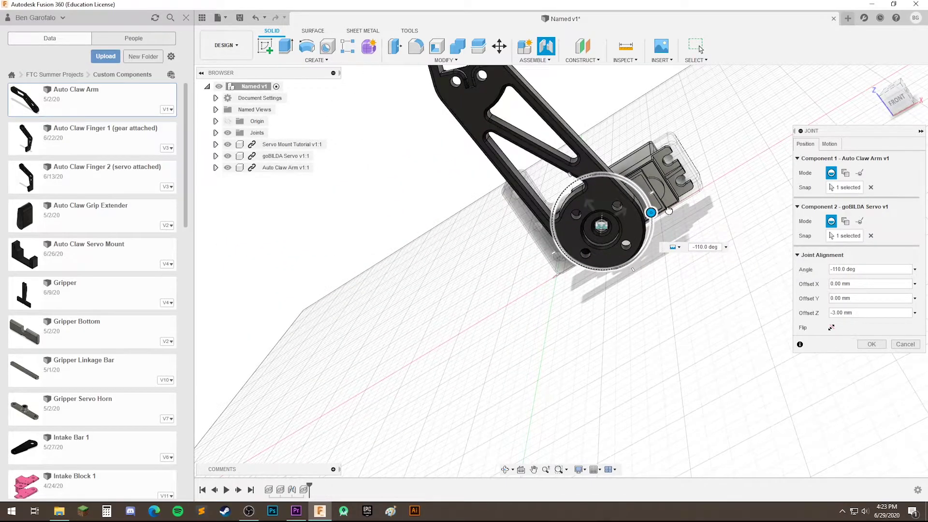
scroll(634, 335, "down", 4)
middle_click_drag(635, 337, 730, 336, "shift")
scroll(617, 296, "up", 5)
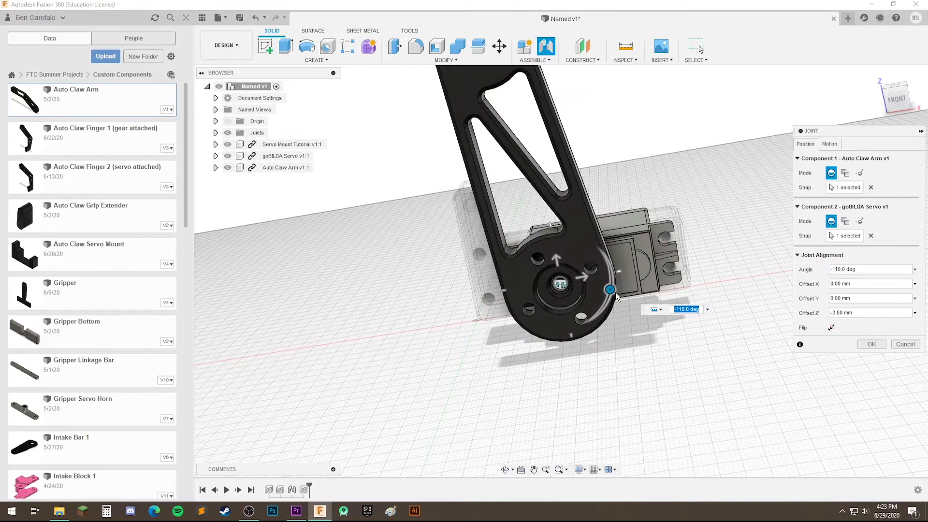
left_click_drag(609, 289, 643, 275)
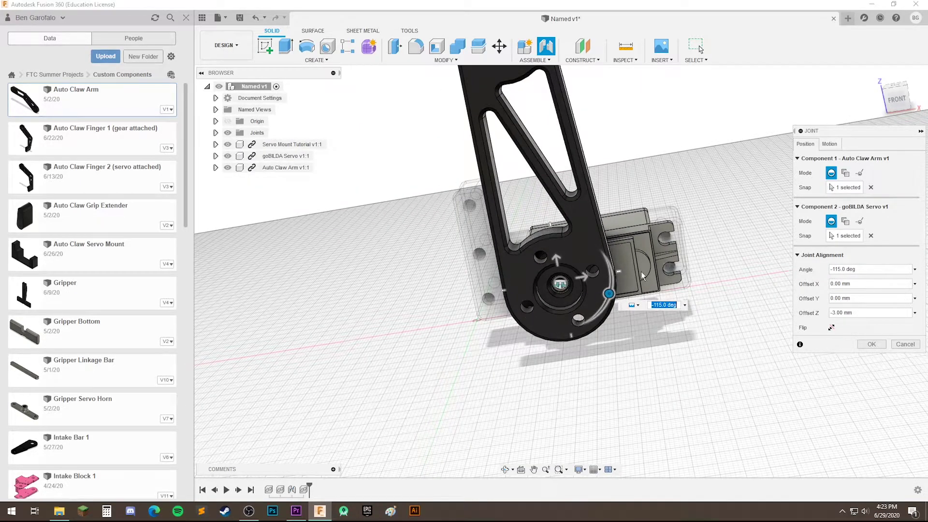
scroll(643, 276, "down", 3)
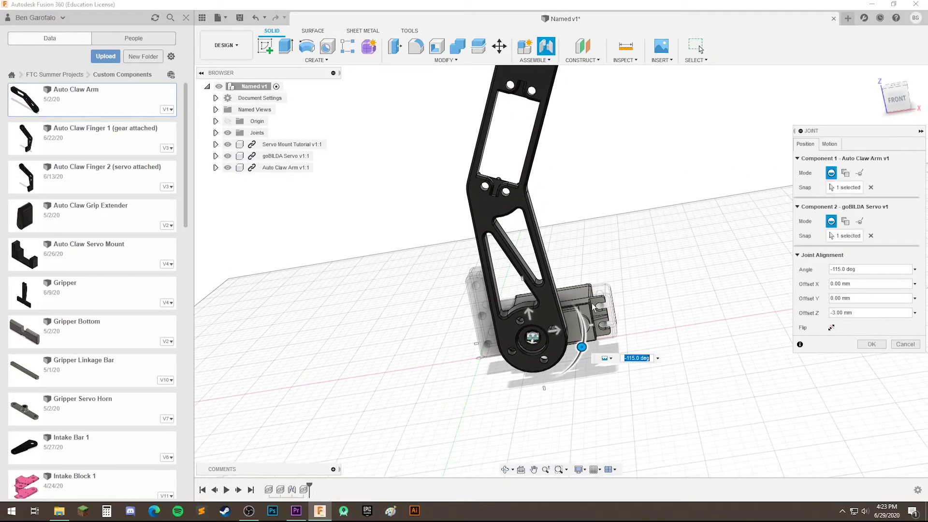
scroll(593, 308, "up", 2)
scroll(634, 342, "up", 2)
Set the arm joint's motion type to Revolute about the Z axis and create the joint.
left_click(829, 144)
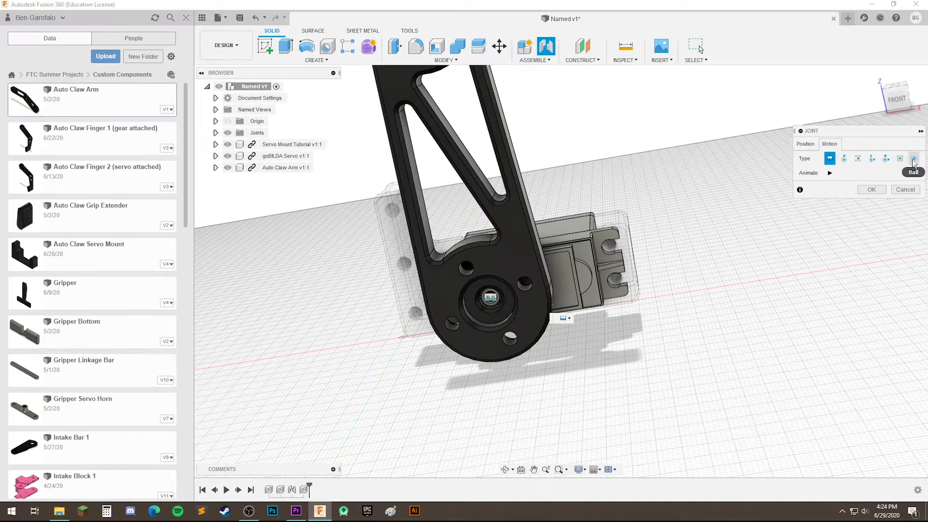
left_click(843, 160)
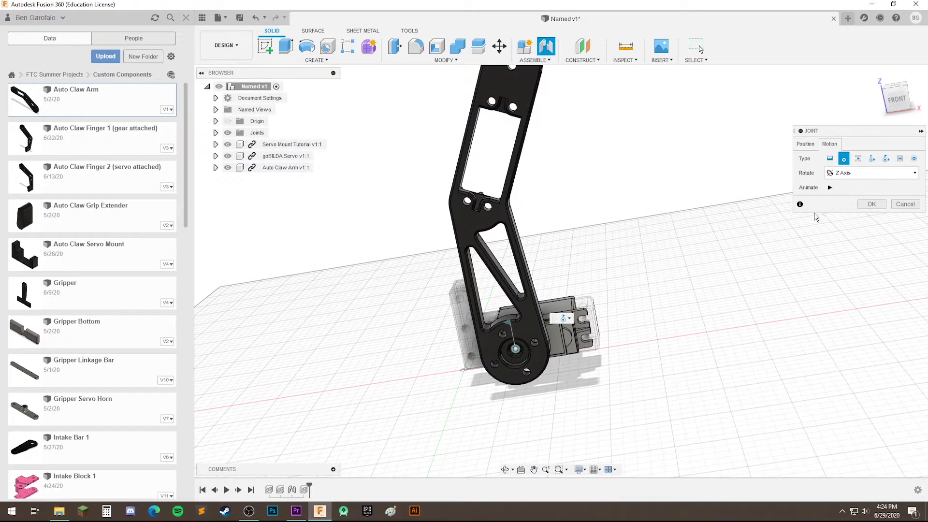
left_click(805, 144)
left_click_drag(547, 317, 588, 337)
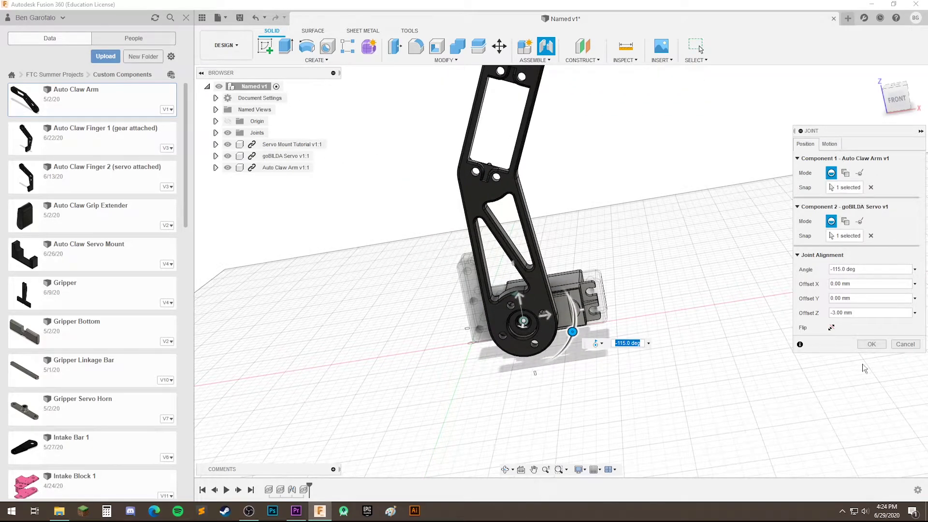
left_click(872, 344)
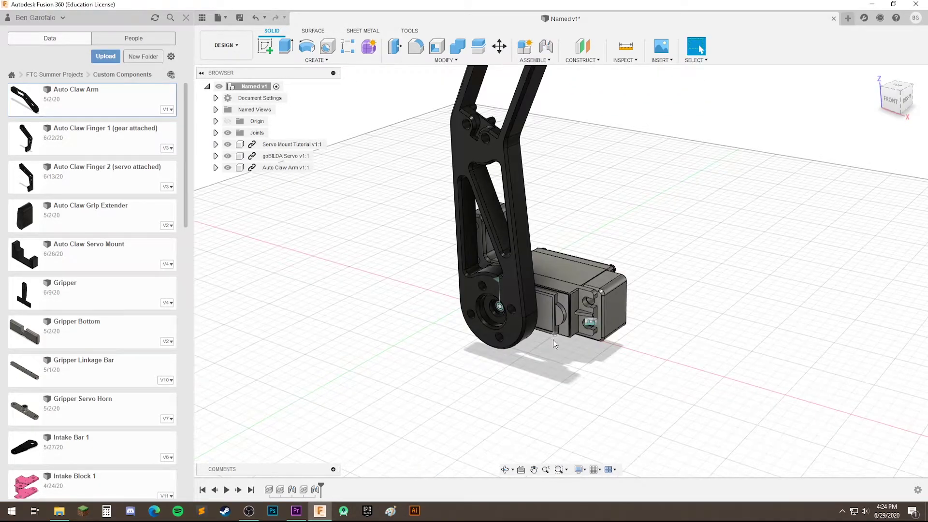
Rename the claw arm's revolute joint in the timeline to "asdfas".
middle_click_drag(553, 339, 524, 330, "shift")
scroll(514, 320, "up", 3)
middle_click_drag(593, 355, 558, 372)
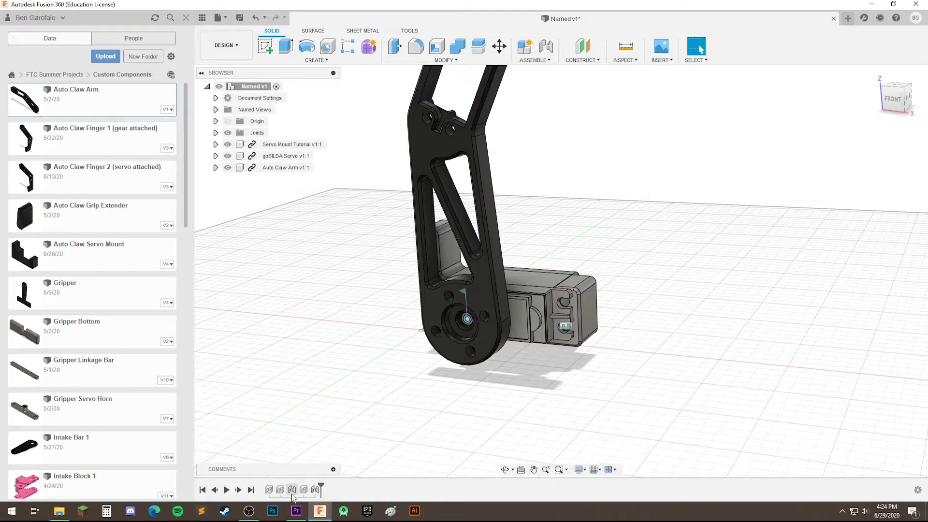
right_click(319, 490)
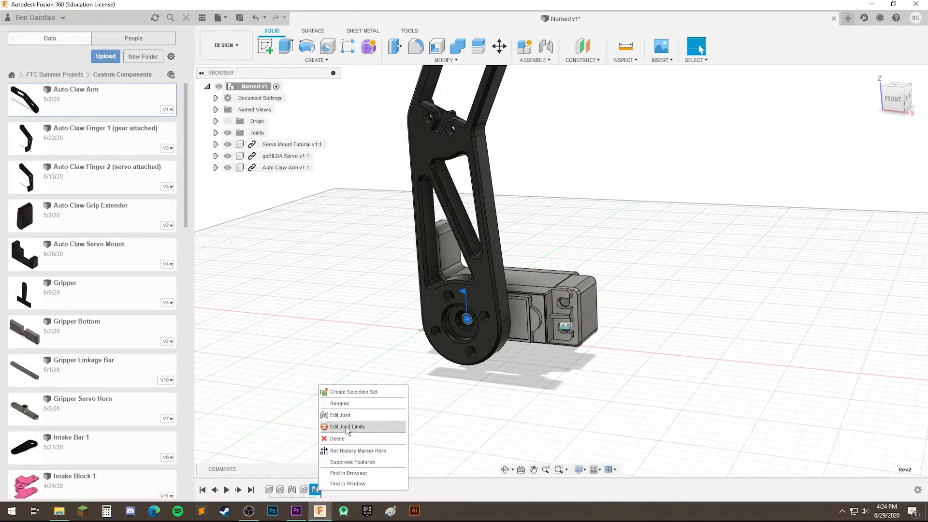
left_click(346, 404)
key("BackSpace")
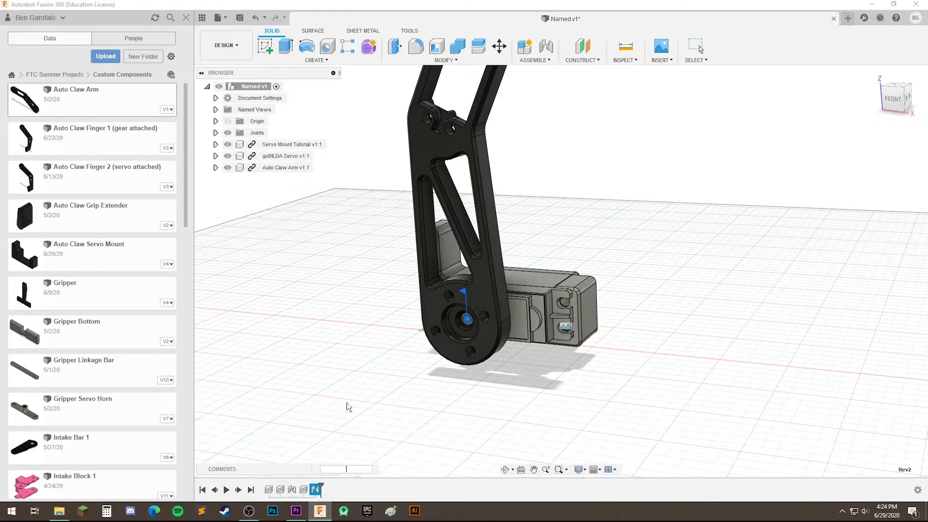
type("asdfas")
key("Return")
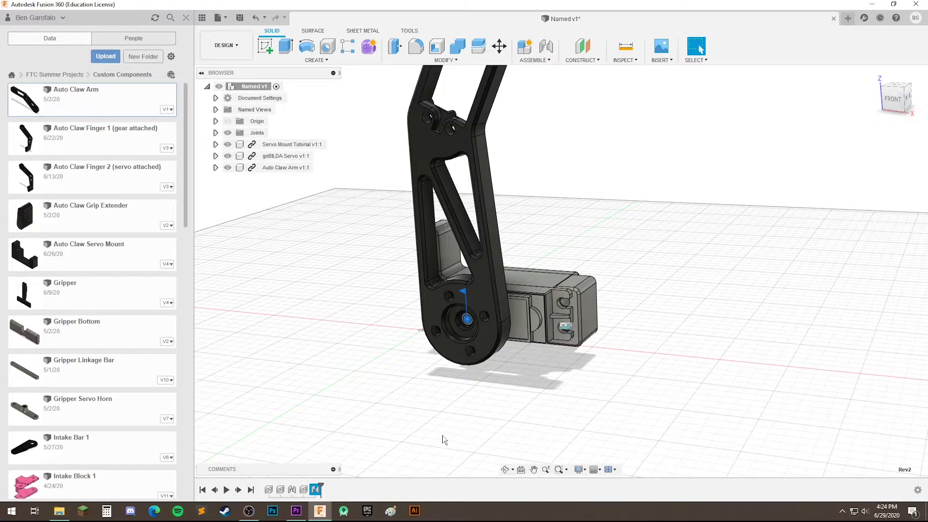